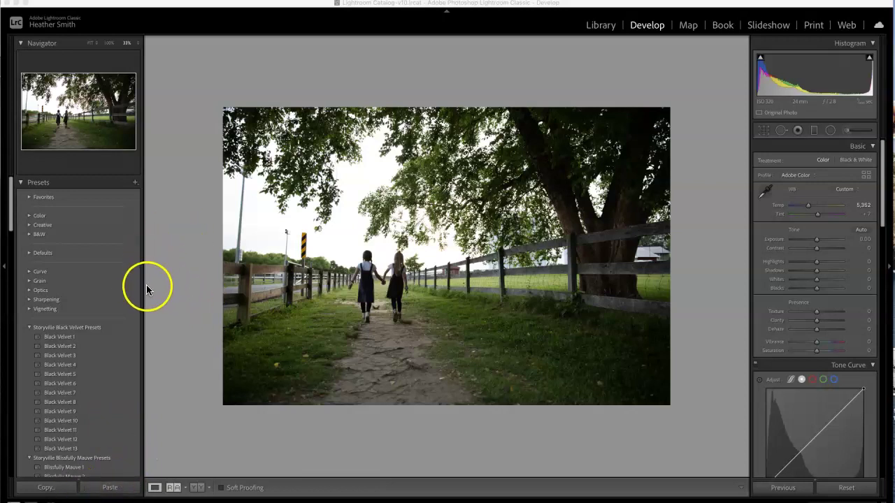
# - Collapse and re-expand the Storyville Black Velvet Presets group, then dismiss the preset creation options
pyautogui.click(30, 328)
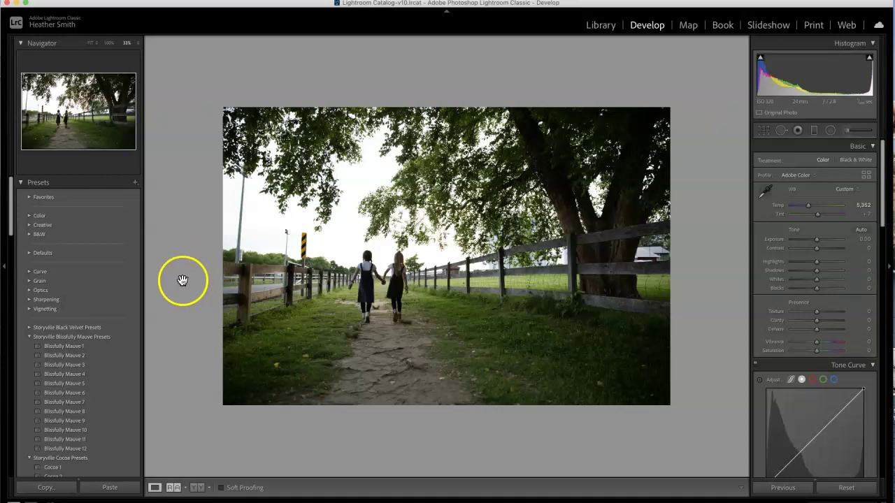
pyautogui.click(29, 328)
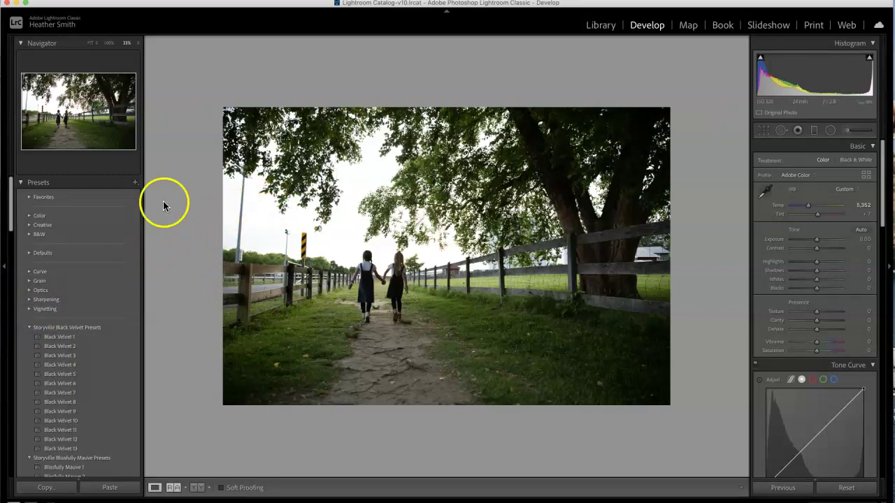
pyautogui.click(135, 183)
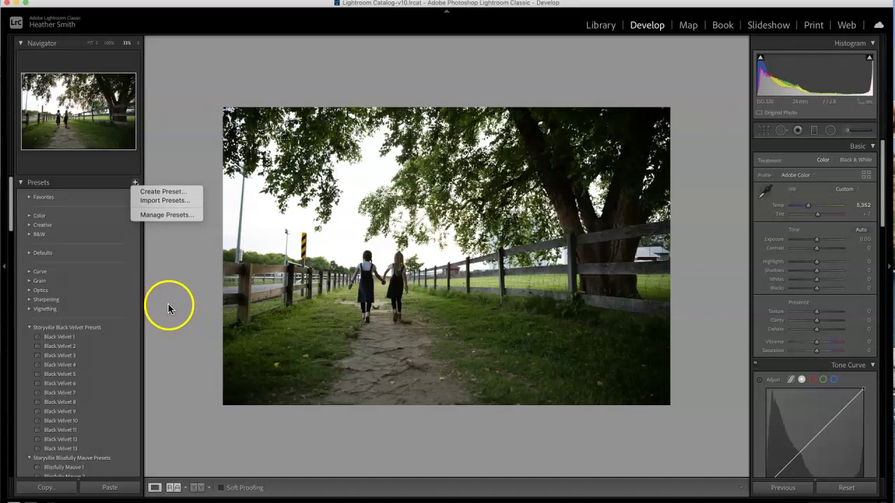
pyautogui.click(174, 269)
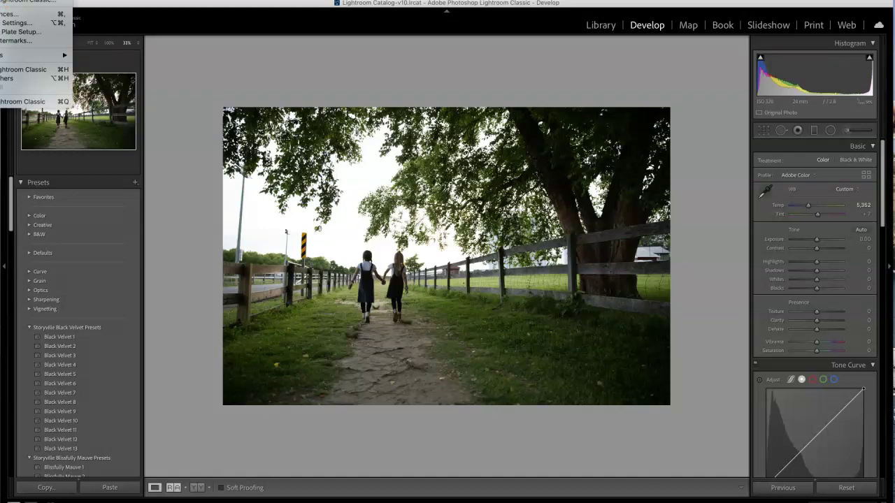
# - Review the Presets tab of Lightroom Classic Preferences, then close the Preferences window
pyautogui.click(156, 49)
pyautogui.click(18, 14)
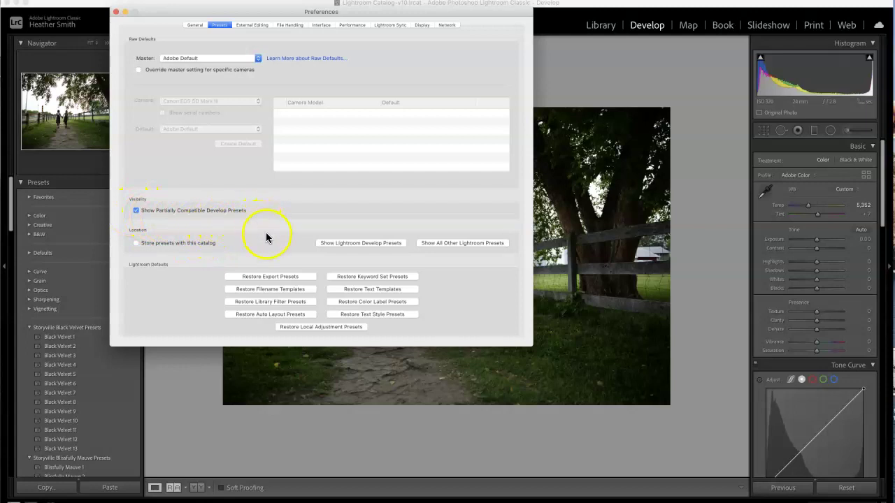
pyautogui.click(116, 12)
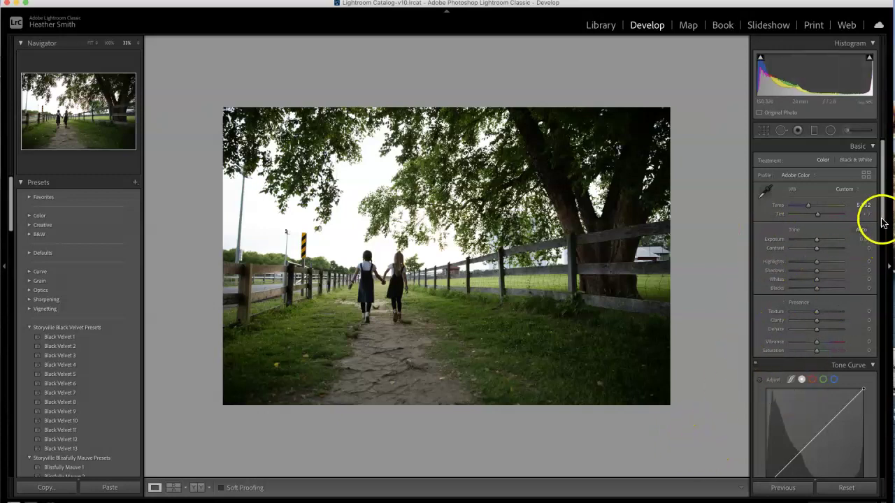
pyautogui.moveTo(882, 218); pyautogui.dragTo(886, 176)
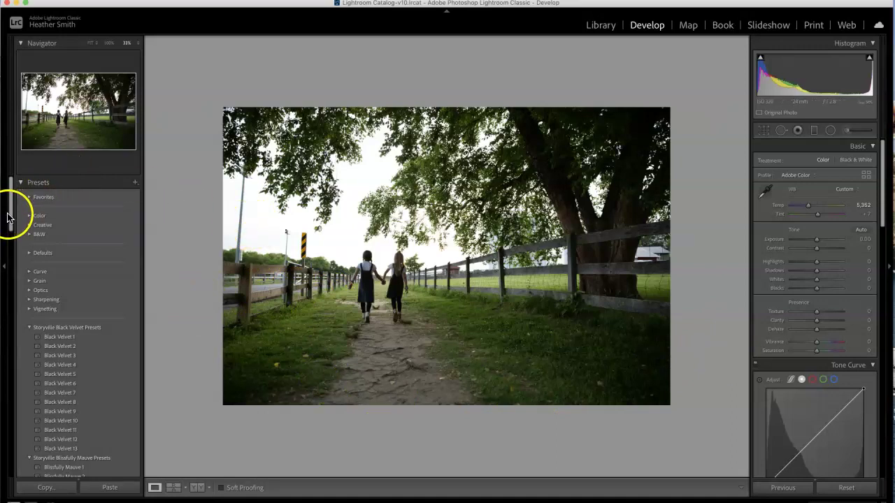
# - Scroll the preset list down past the Cocoa and Rose Gold groups toward Storyville Simplicity
pyautogui.moveTo(7, 217); pyautogui.dragTo(7, 248)
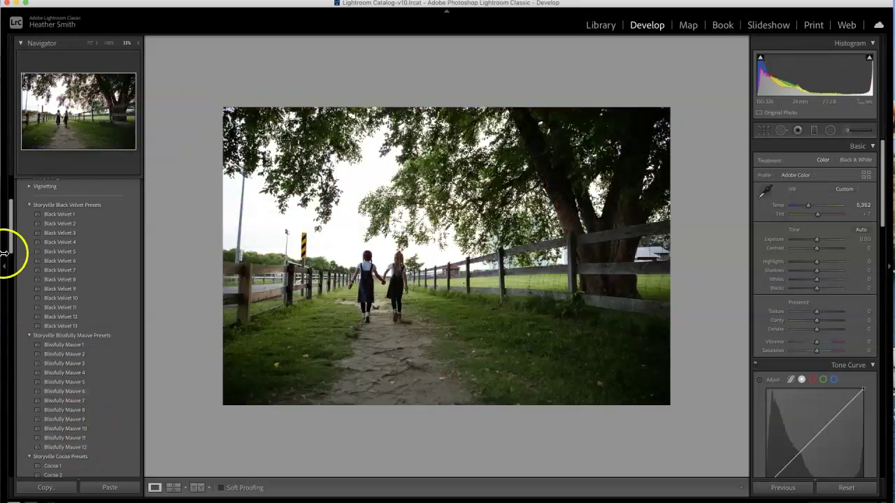
pyautogui.scroll(-2, 11, 266)
pyautogui.moveTo(11, 265); pyautogui.dragTo(14, 300)
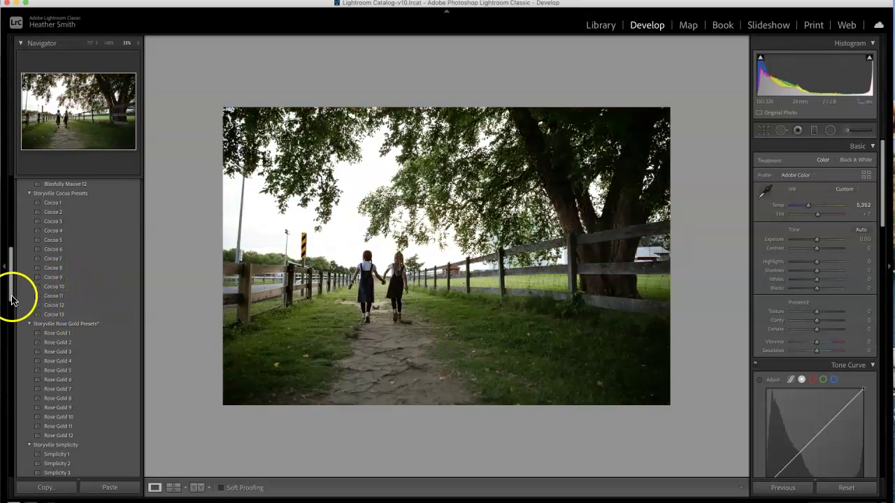
pyautogui.moveTo(11, 300); pyautogui.dragTo(12, 320)
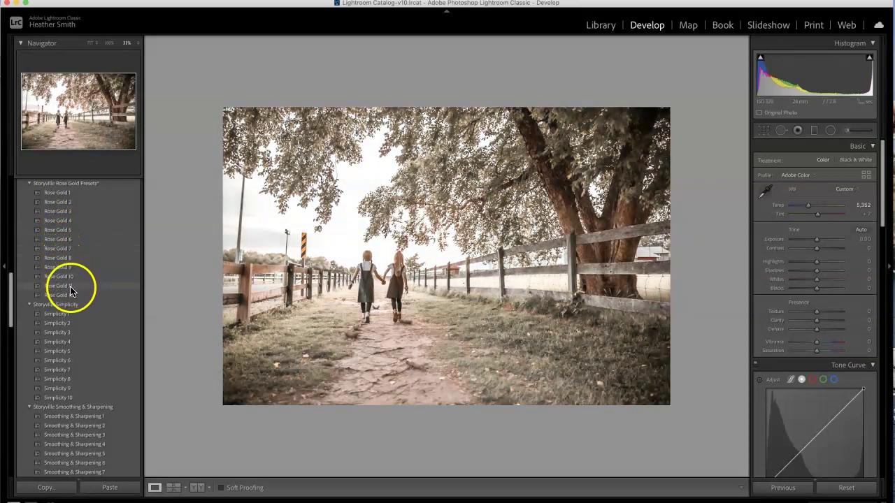
pyautogui.moveTo(11, 305); pyautogui.dragTo(11, 323)
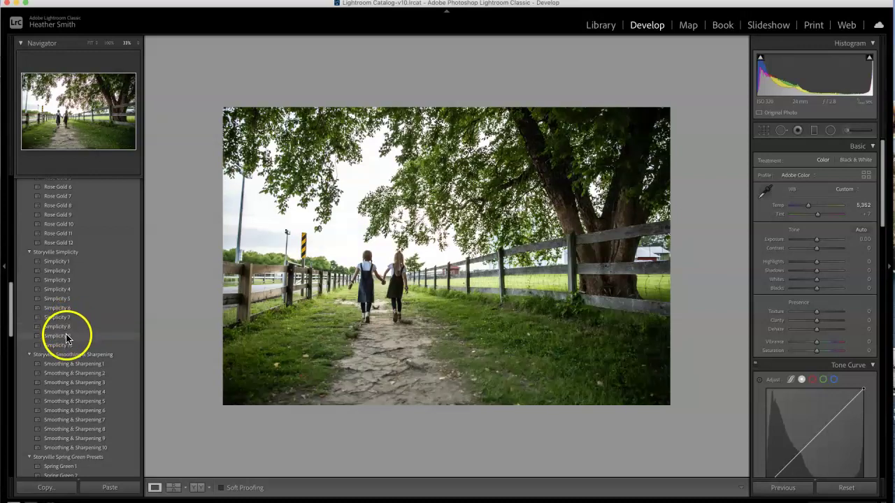
pyautogui.moveTo(10, 330); pyautogui.dragTo(10, 364)
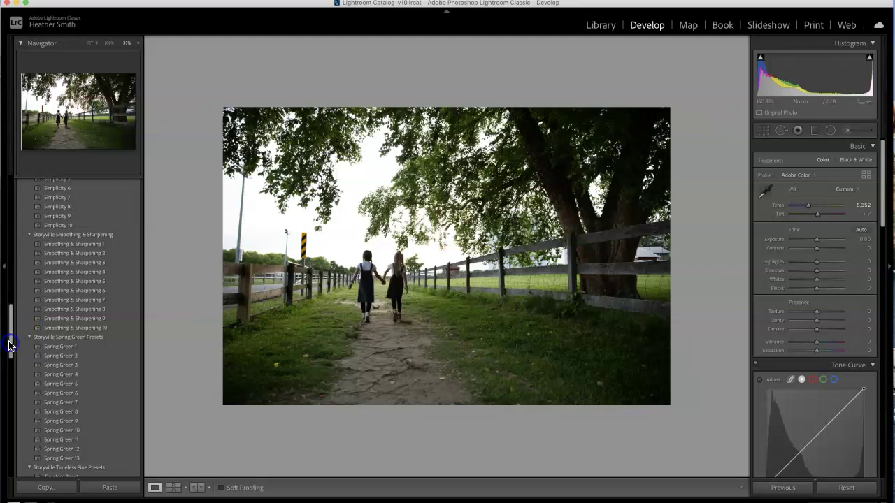
pyautogui.moveTo(10, 345); pyautogui.dragTo(10, 360)
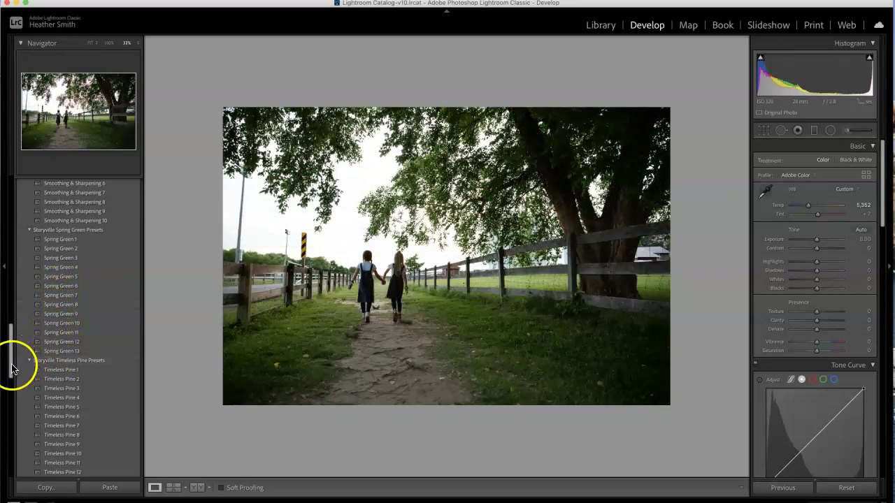
pyautogui.scroll(-5, 12, 369)
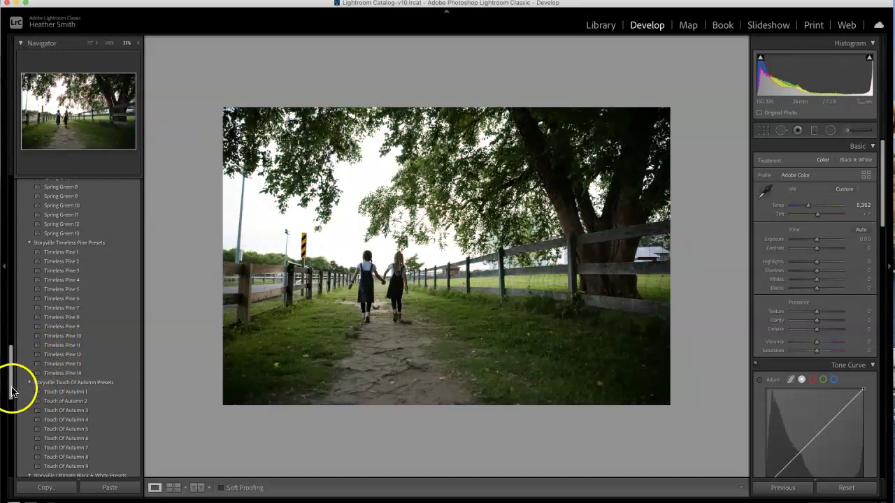
pyautogui.scroll(-5, 10, 395)
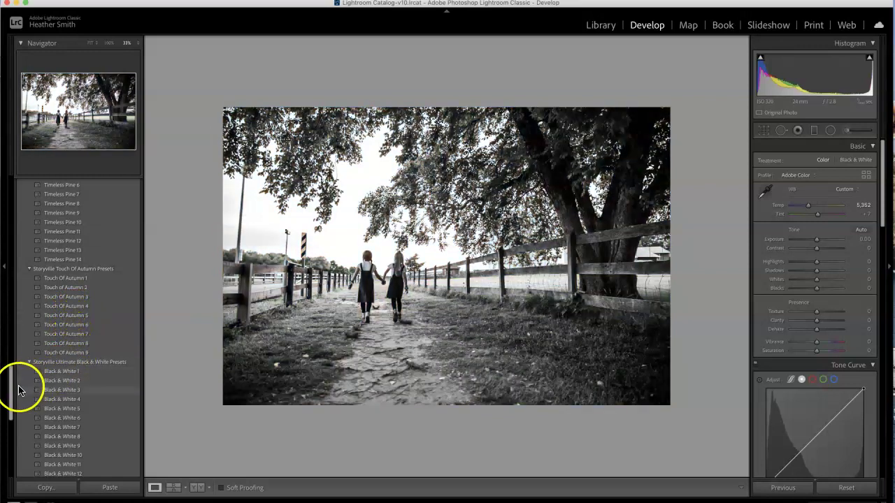
pyautogui.scroll(-3, 10, 395)
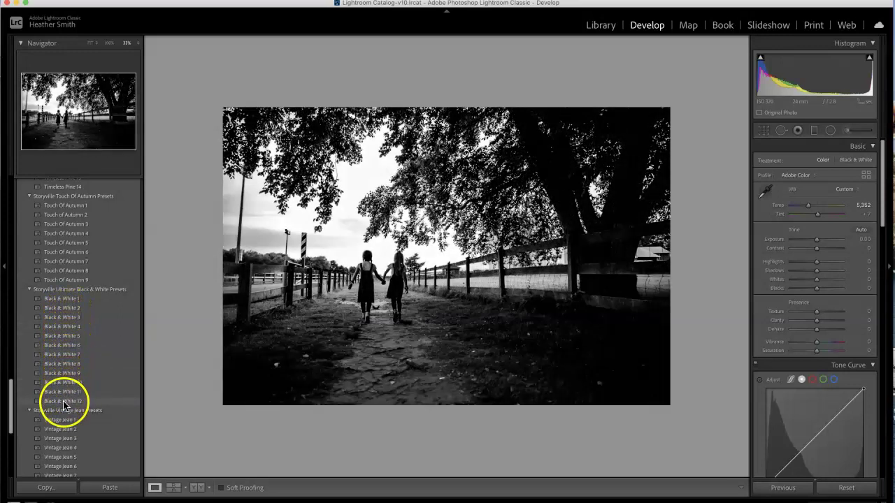
pyautogui.moveTo(12, 420); pyautogui.dragTo(16, 439)
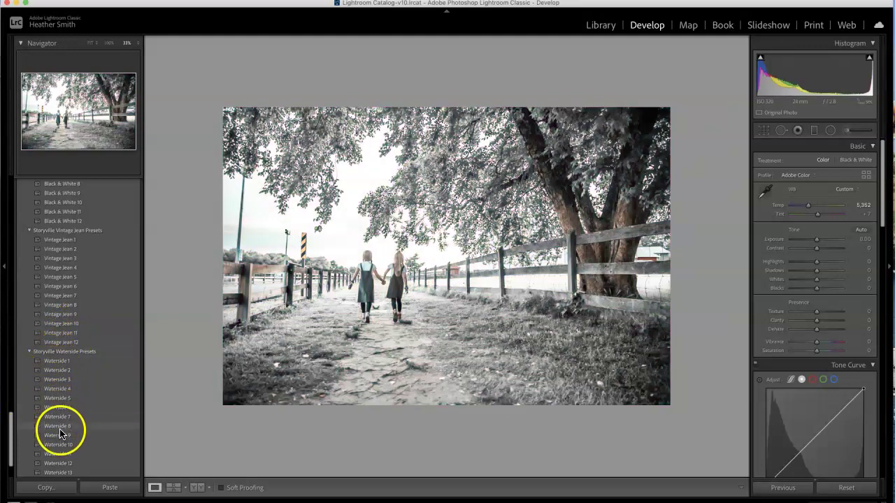
pyautogui.click(70, 473)
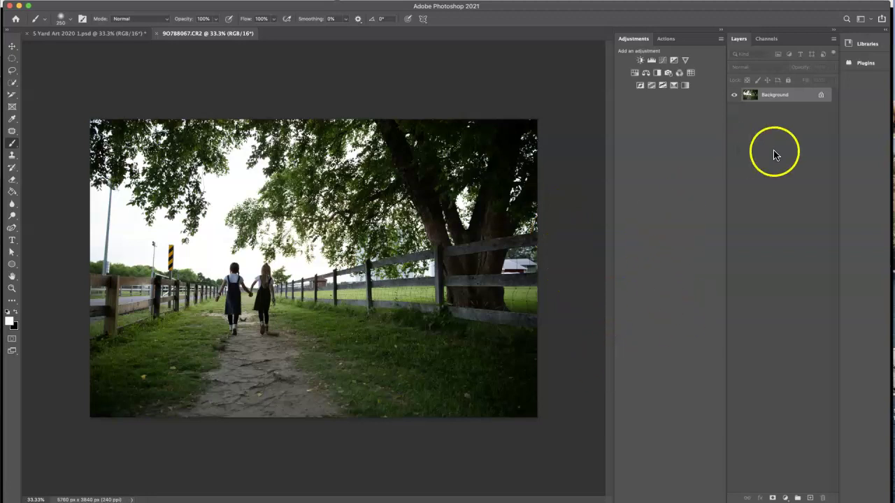
# - Duplicate the Background layer into a new Layer 1 with Cmd+J
pyautogui.click(782, 97)
pyautogui.press('super+j')
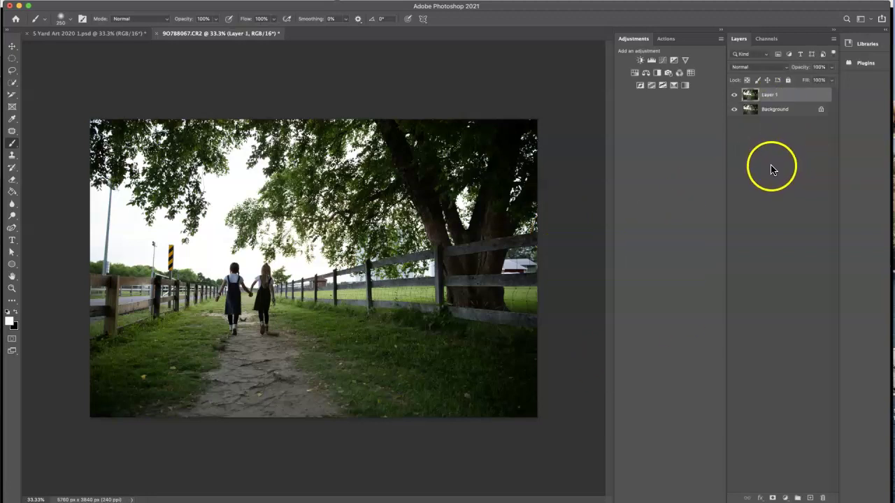
pyautogui.click(168, 0)
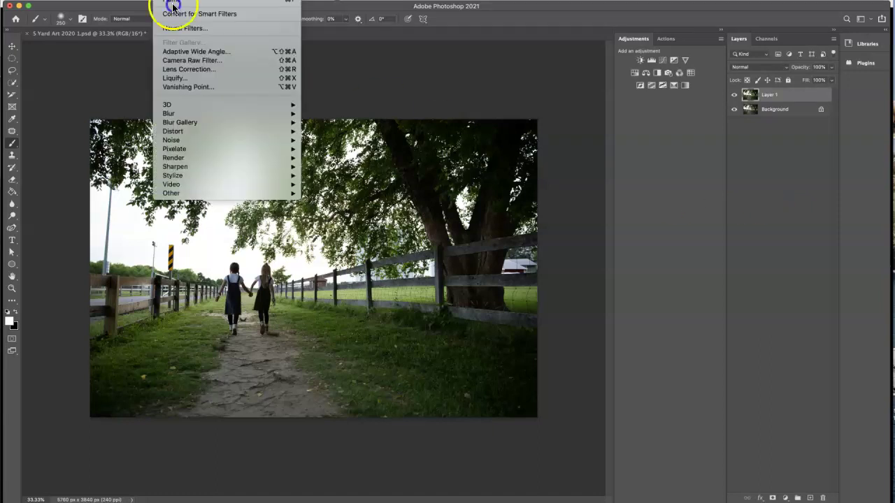
# - Launch the Camera Raw Filter on Layer 1 and widen its window
pyautogui.click(211, 61)
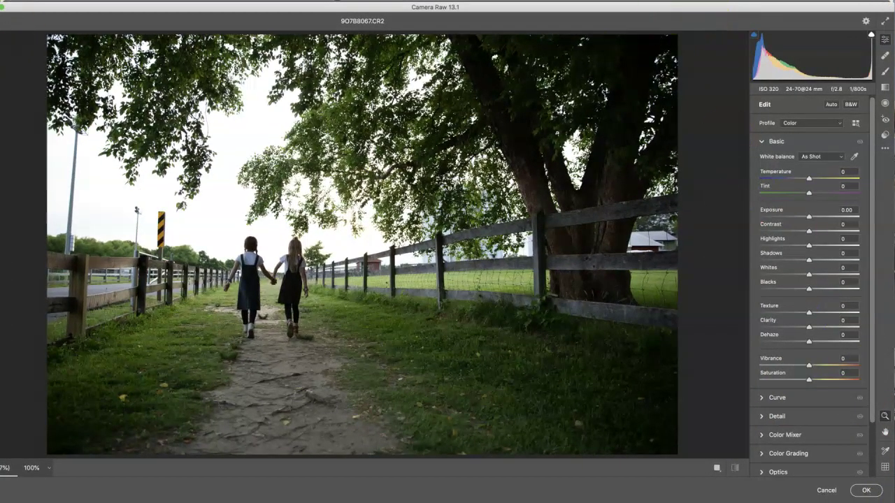
pyautogui.moveTo(1, 14); pyautogui.dragTo(4, 21)
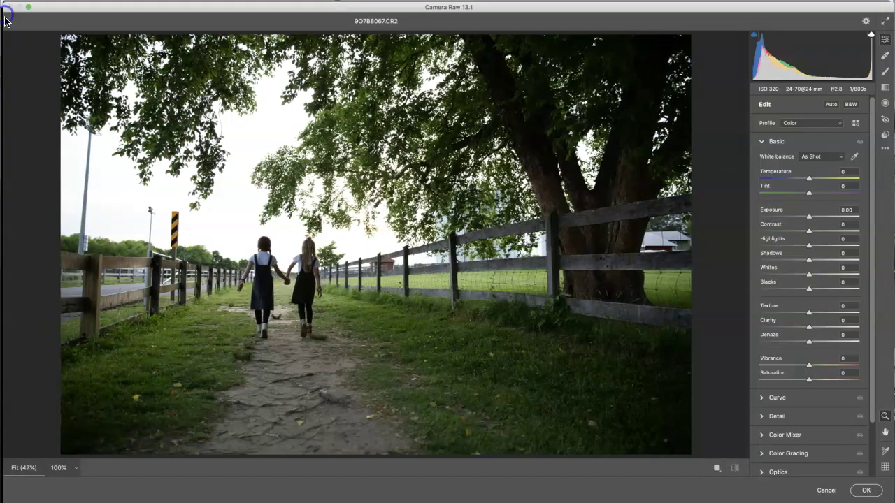
# - Show Camera Raw's Presets panel and collapse the Storyville Simplicity group
pyautogui.click(886, 135)
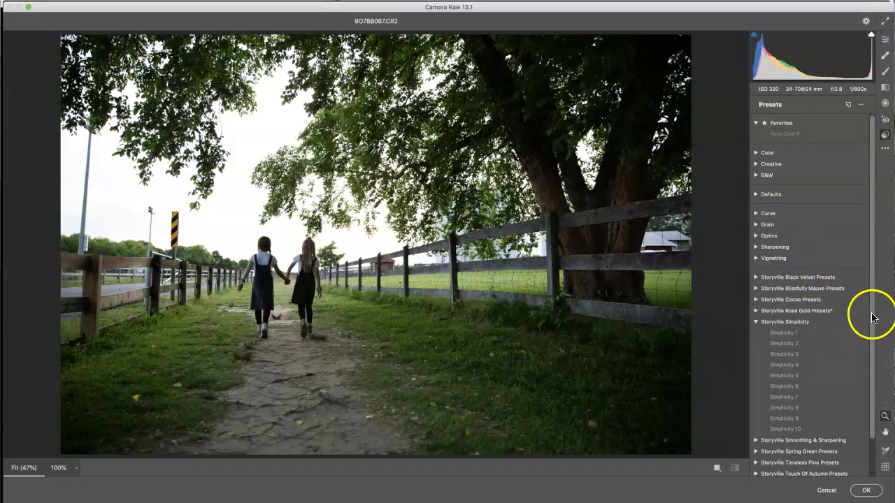
pyautogui.moveTo(872, 318); pyautogui.dragTo(867, 342)
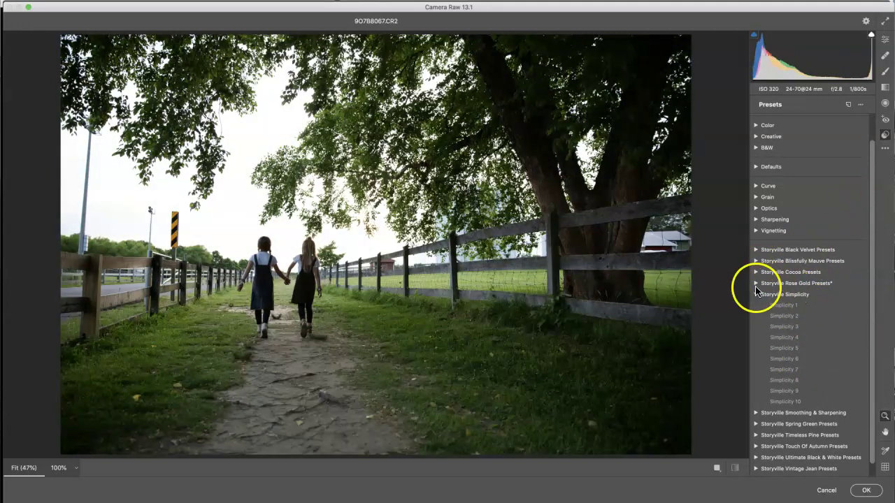
pyautogui.click(755, 295)
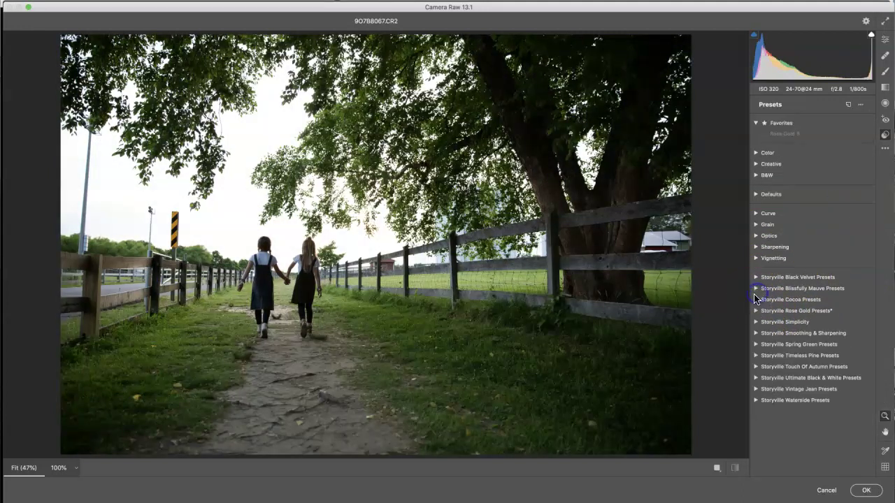
pyautogui.click(860, 107)
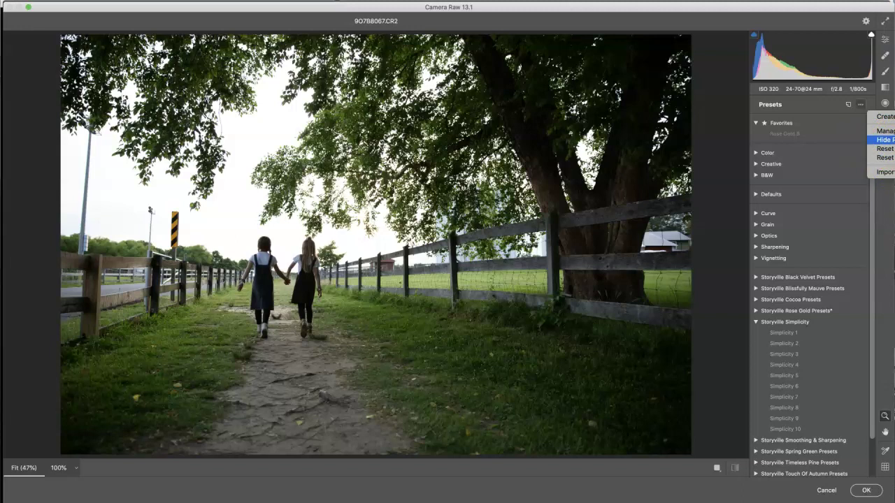
# - Hide partially compatible presets, then show them again so Favorites and all Storyville groups reappear
pyautogui.click(883, 140)
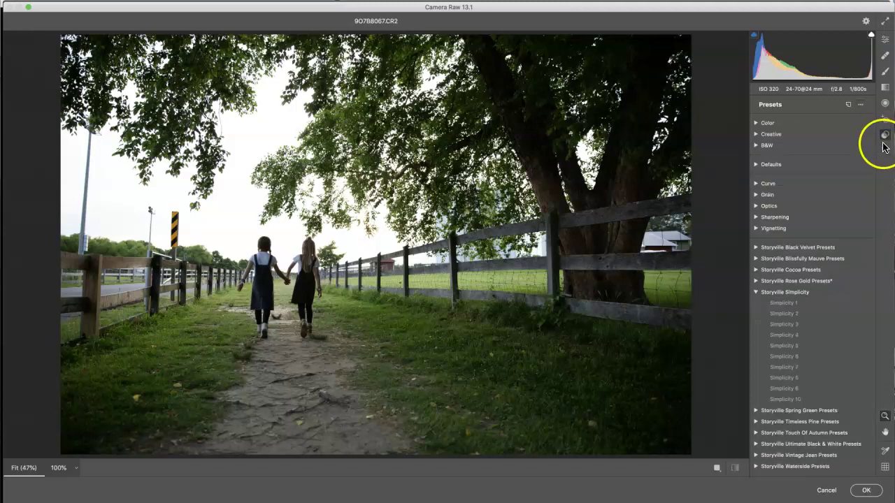
pyautogui.click(861, 104)
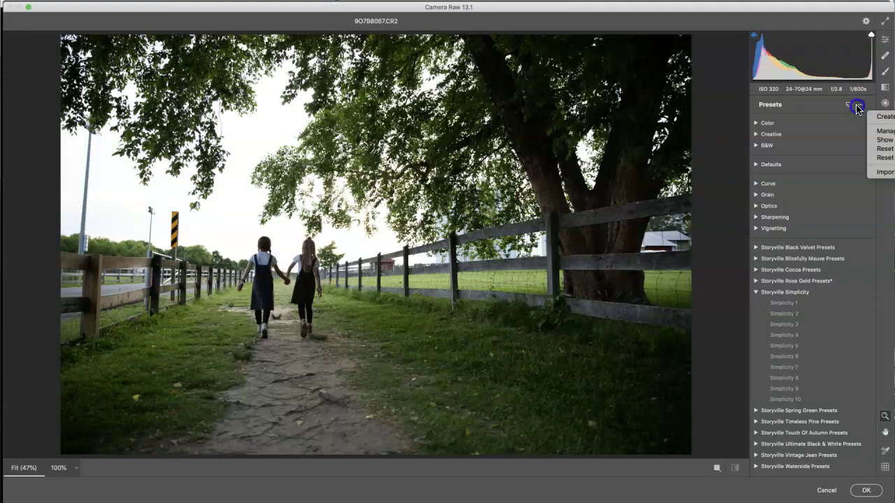
pyautogui.click(891, 142)
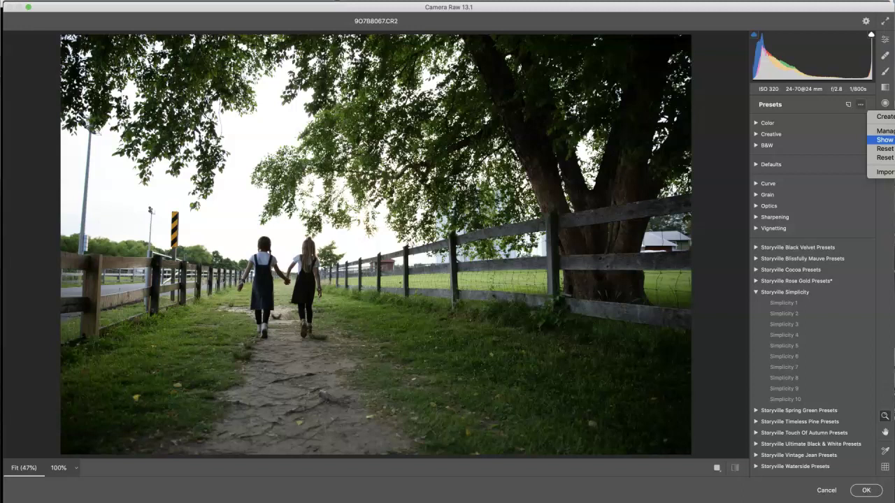
pyautogui.click(884, 140)
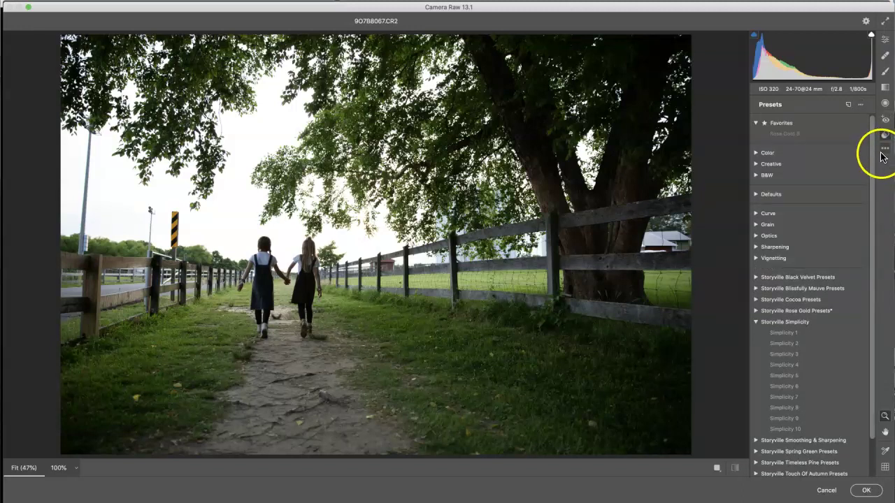
# - Preview Simplicity 3, then apply Storyville Simplicity 1 and commit it with OK
pyautogui.click(776, 355)
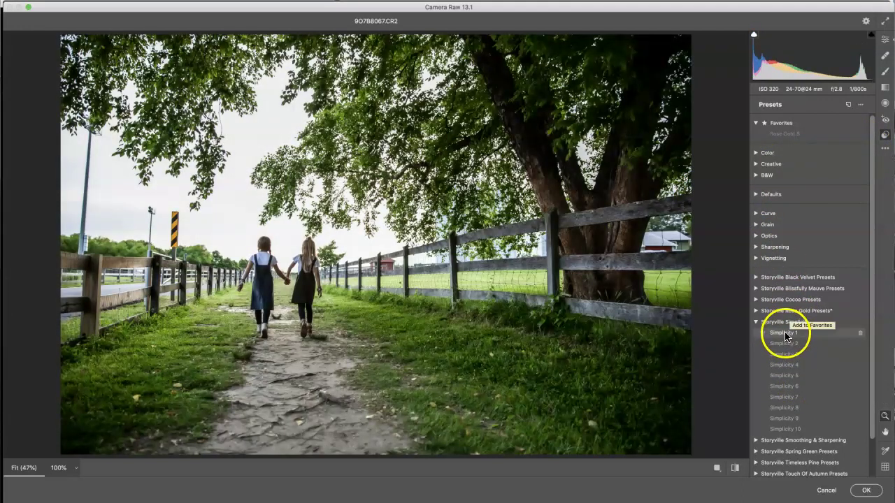
pyautogui.click(785, 333)
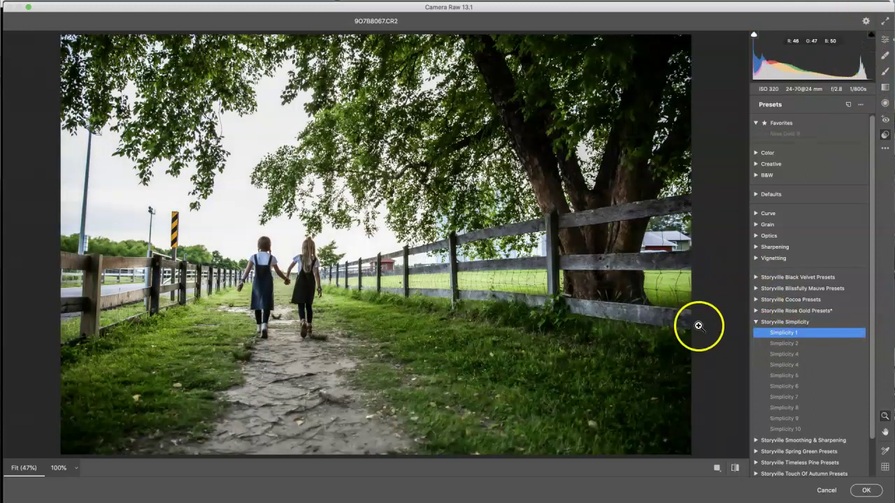
pyautogui.click(867, 491)
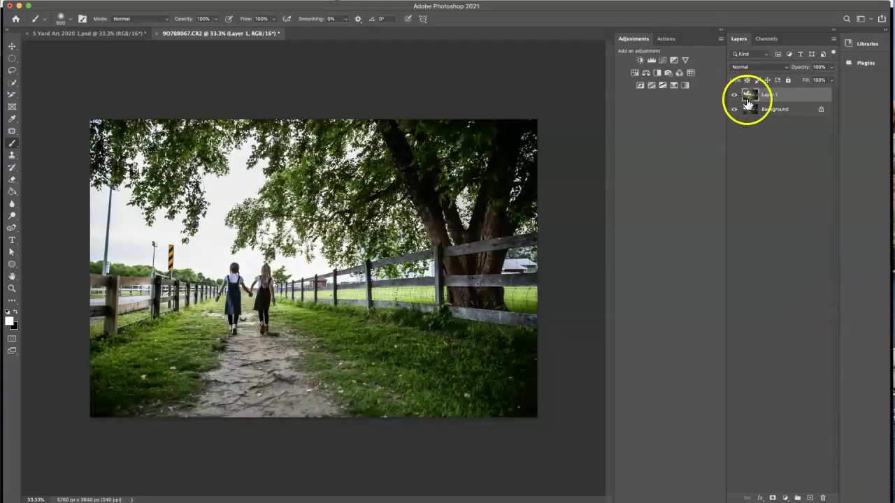
pyautogui.click(734, 95)
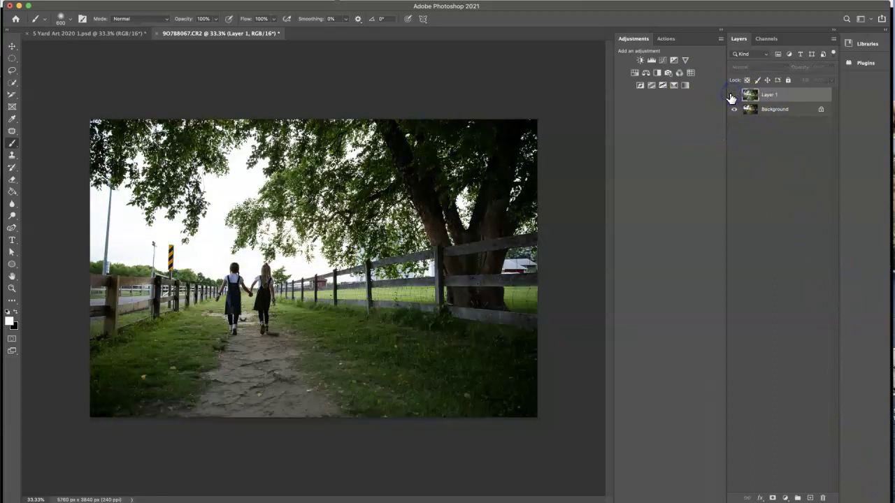
pyautogui.click(734, 95)
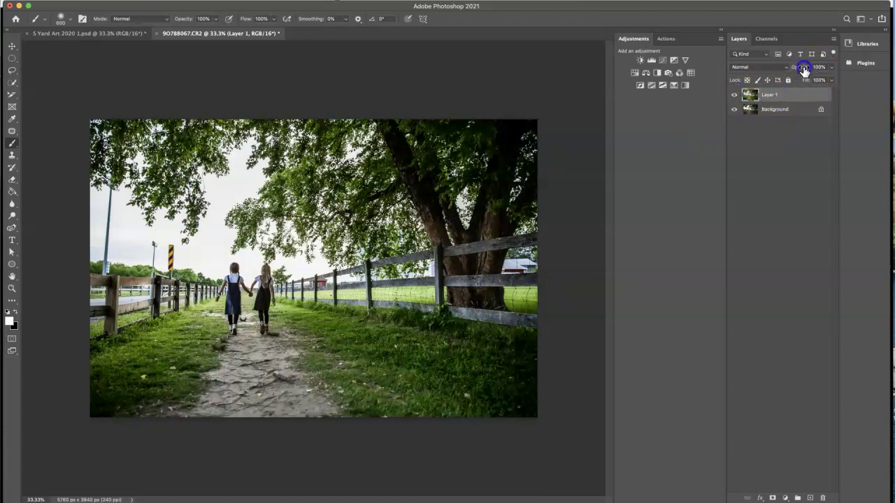
pyautogui.moveTo(802, 67); pyautogui.dragTo(863, 68)
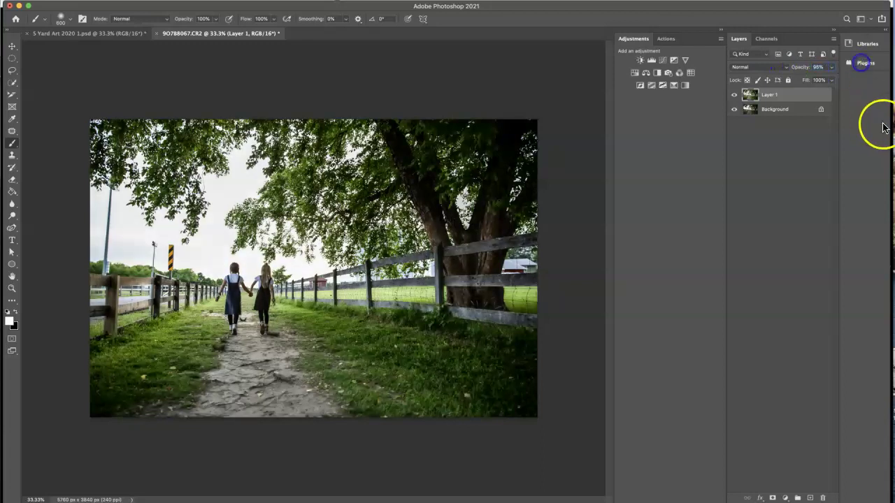
pyautogui.click(815, 67)
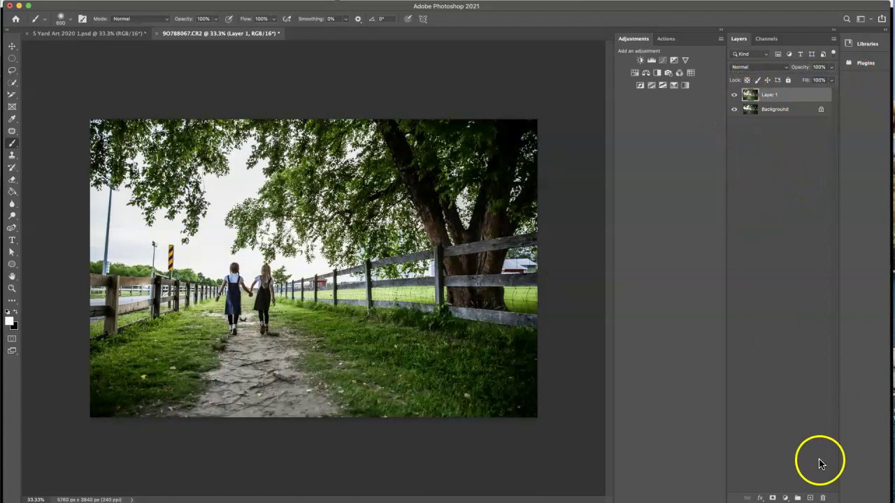
# - Add a layer mask to Layer 1 and paint it over the grass on the right and beside the path
pyautogui.click(773, 498)
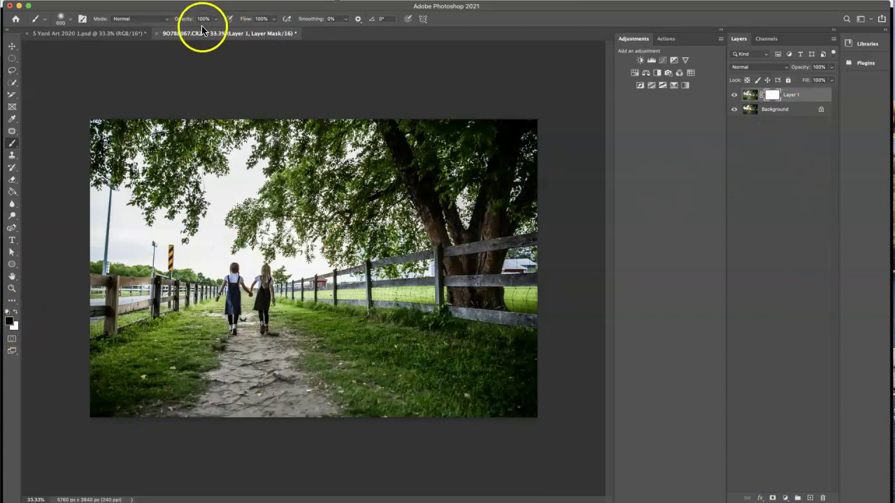
pyautogui.click(408, 354)
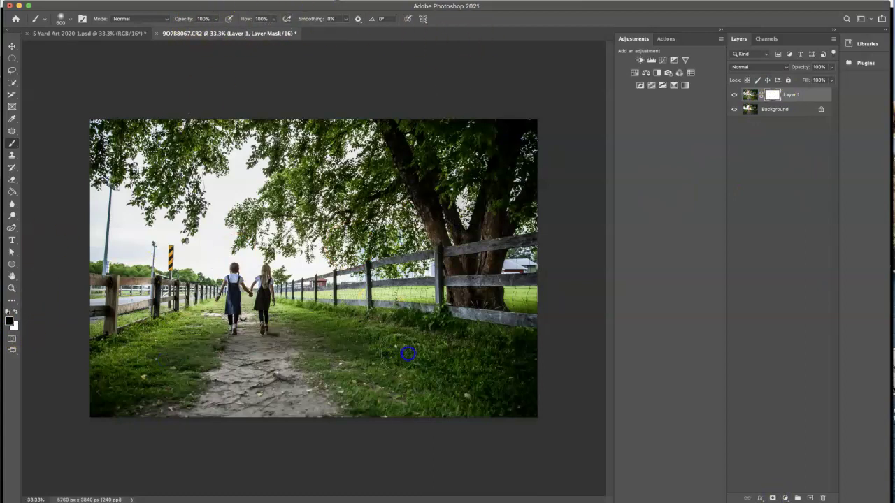
pyautogui.click(370, 194)
pyautogui.click(373, 386)
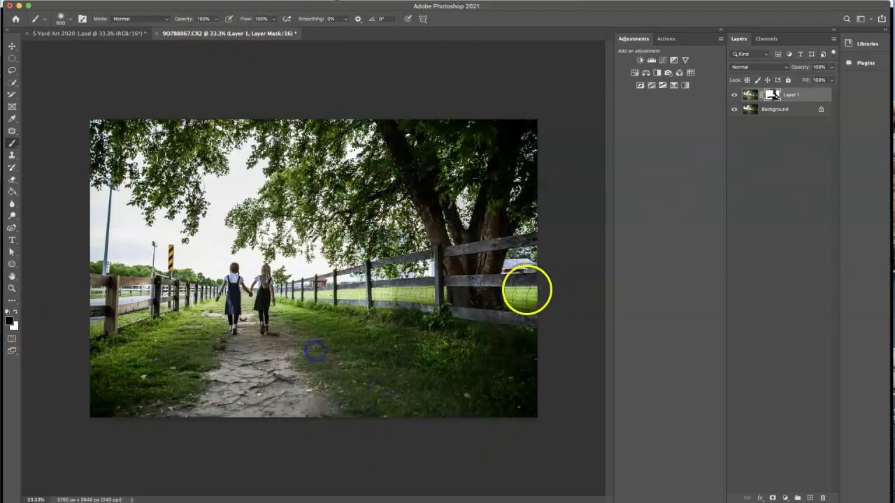